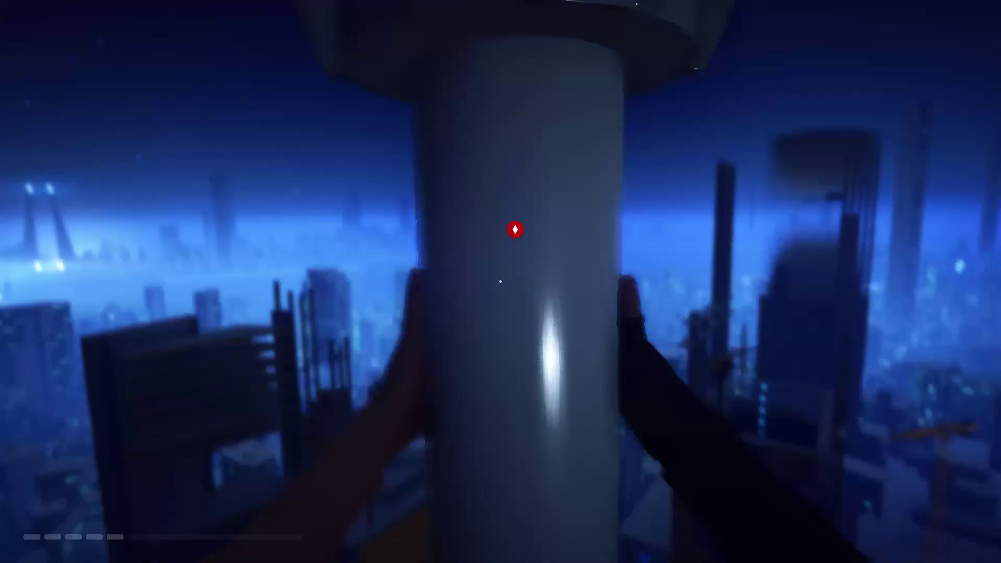
key("space")
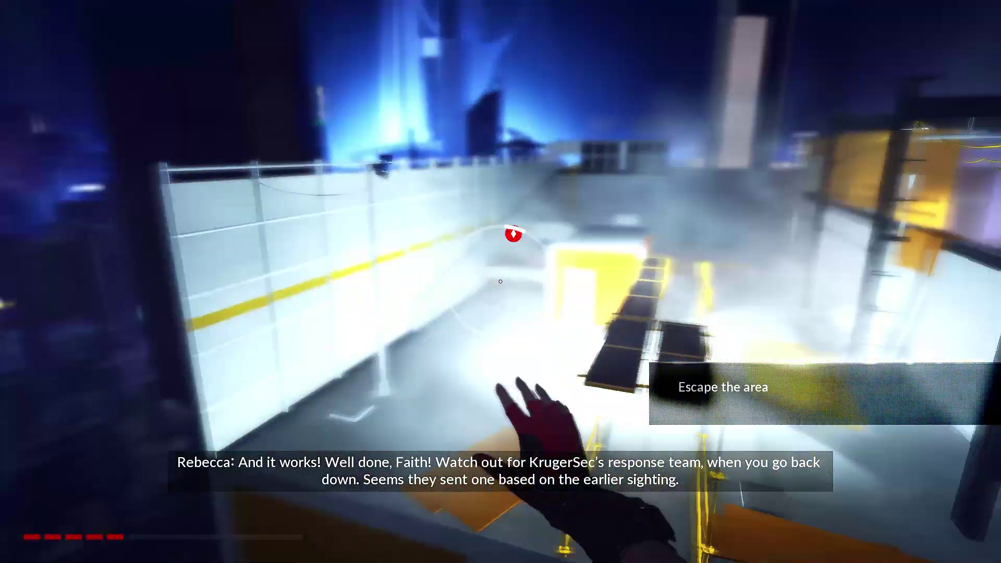
key("w")
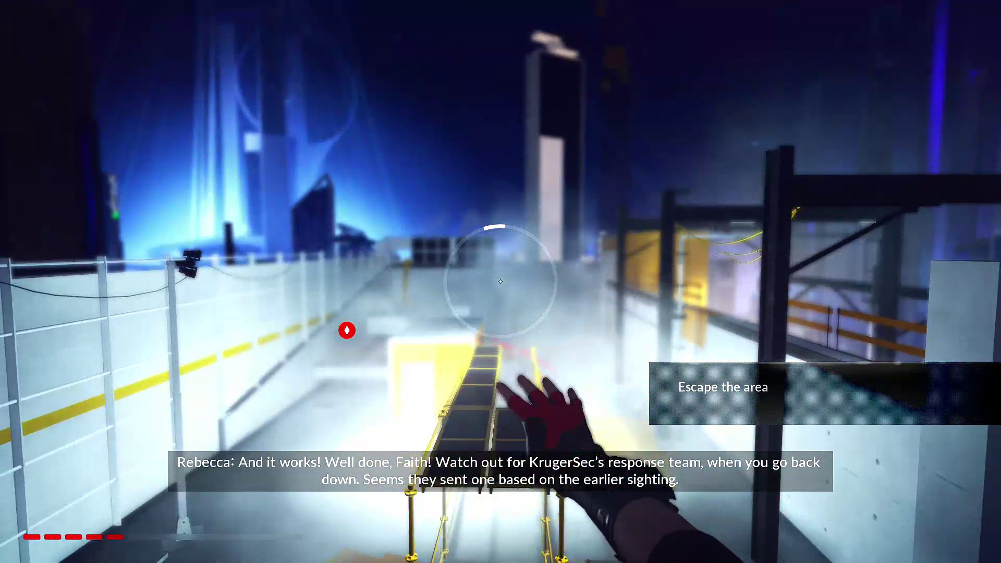
key("w")
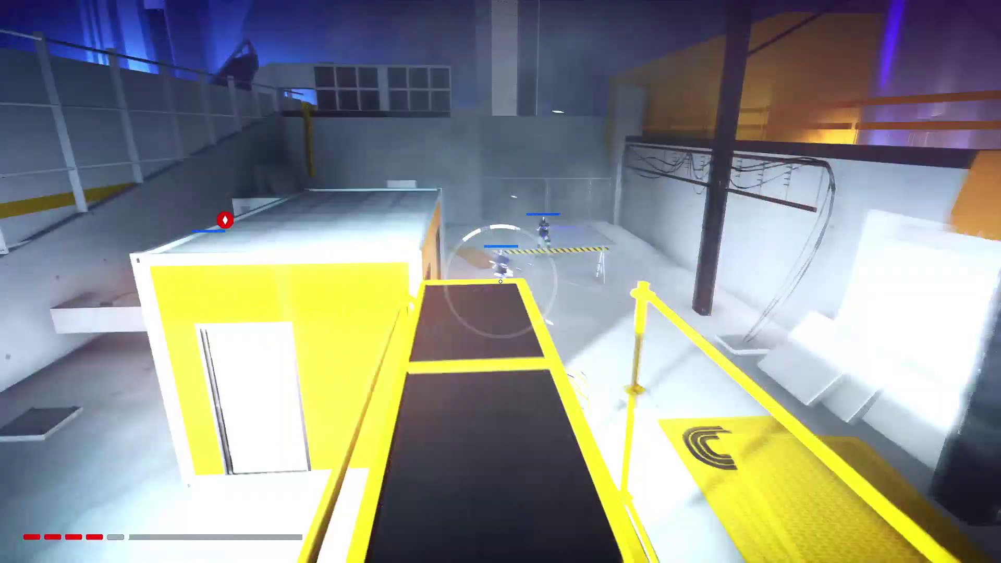
key("w")
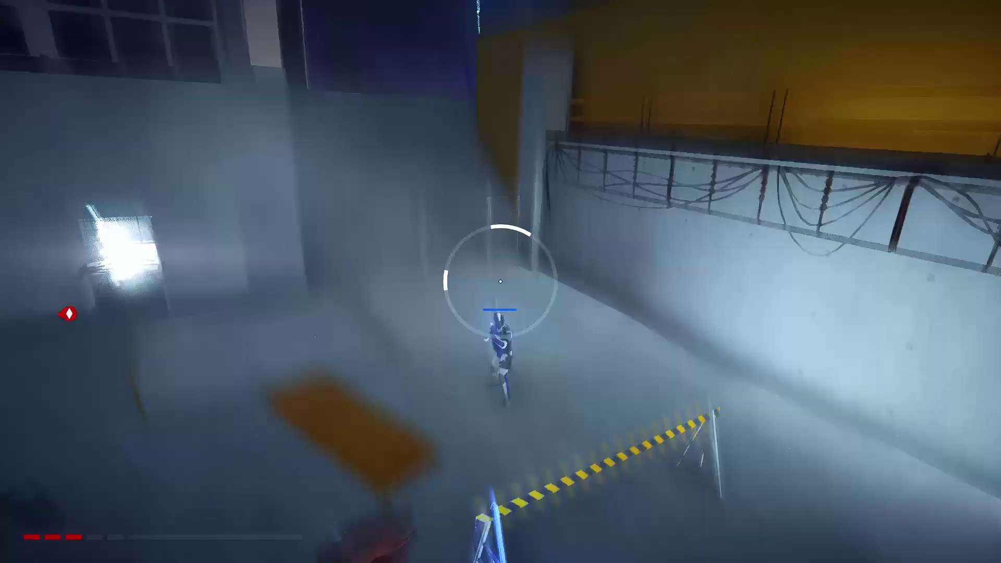
left_click(501, 282)
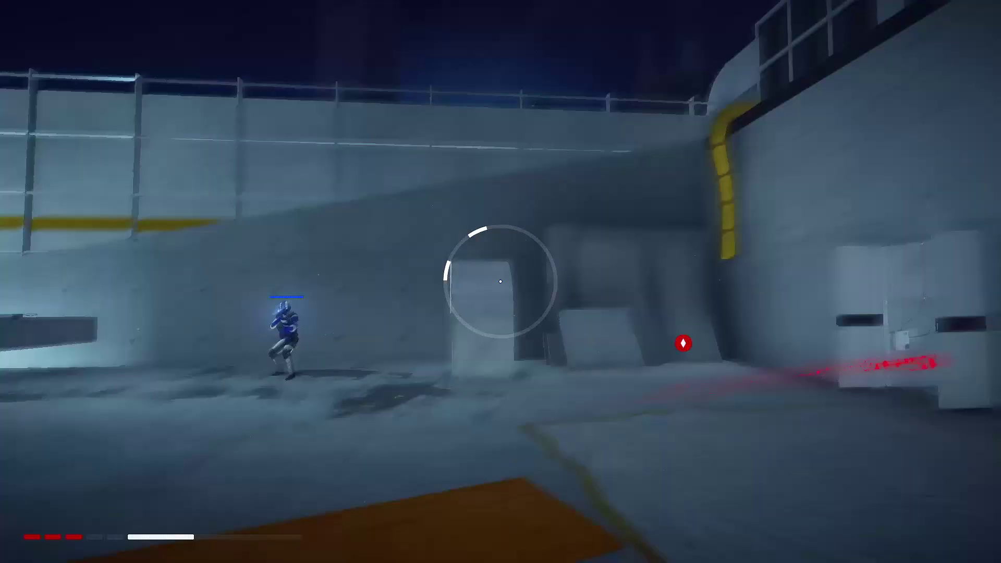
key("w")
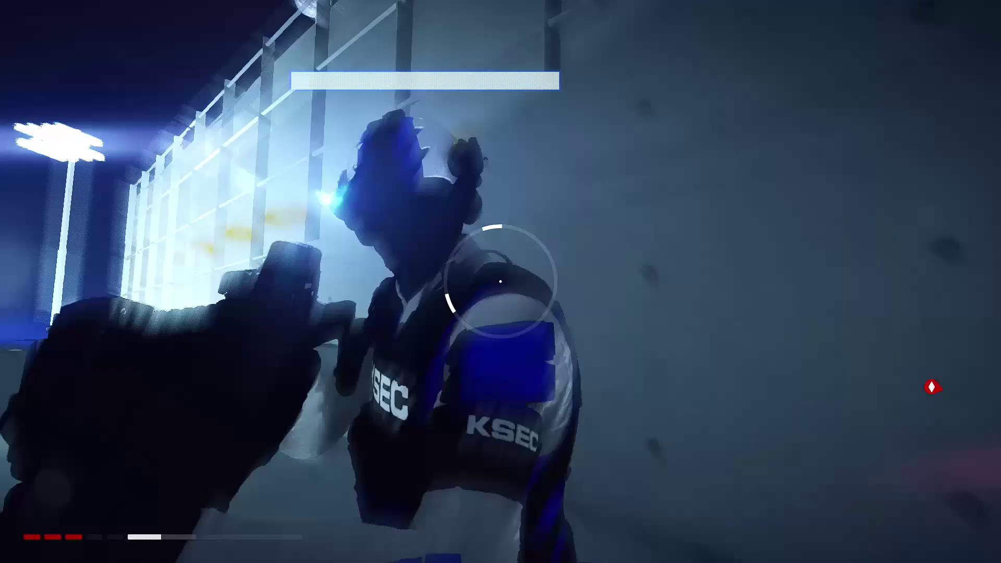
left_click(501, 281)
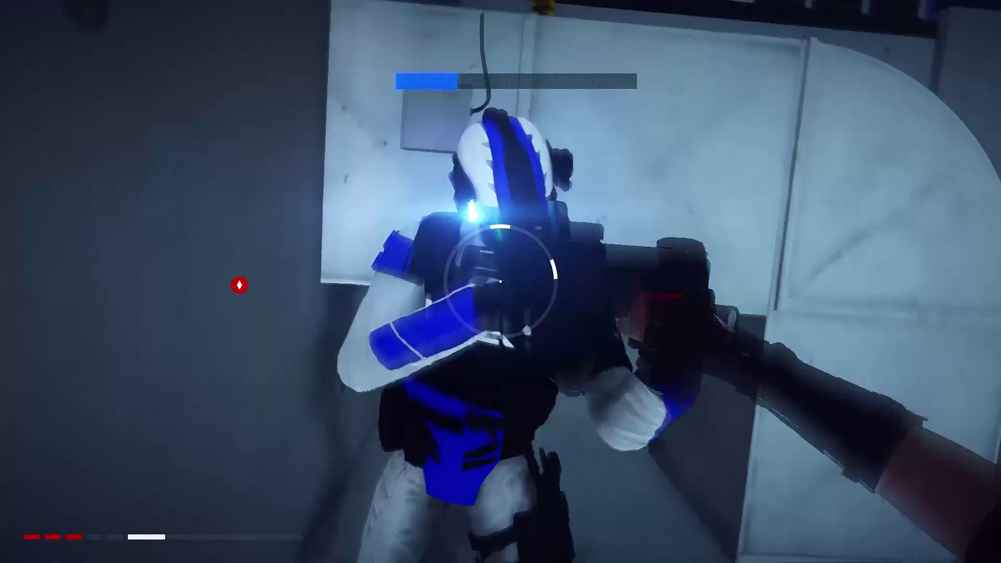
left_click(501, 282)
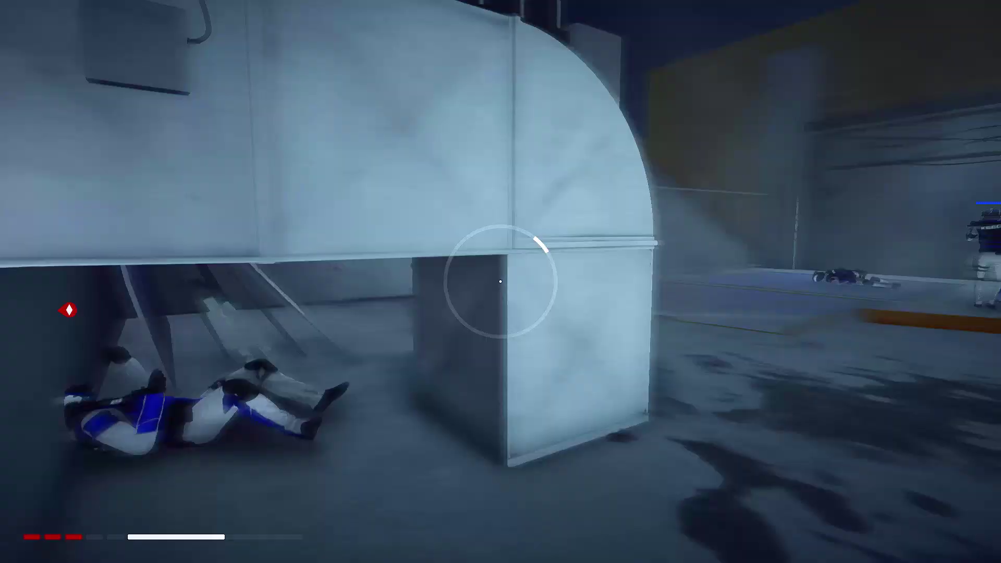
key("w")
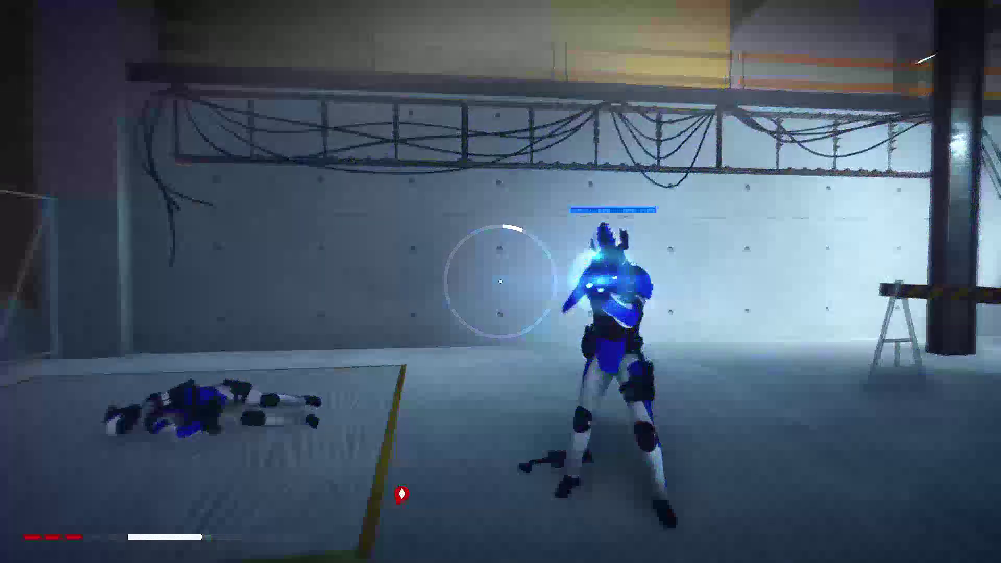
left_click(500, 282)
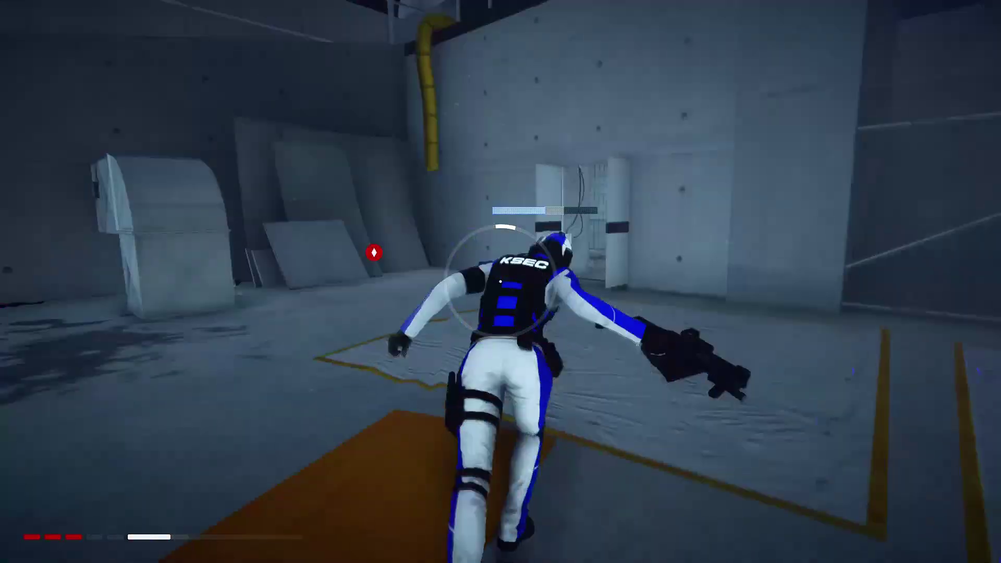
left_click(500, 281)
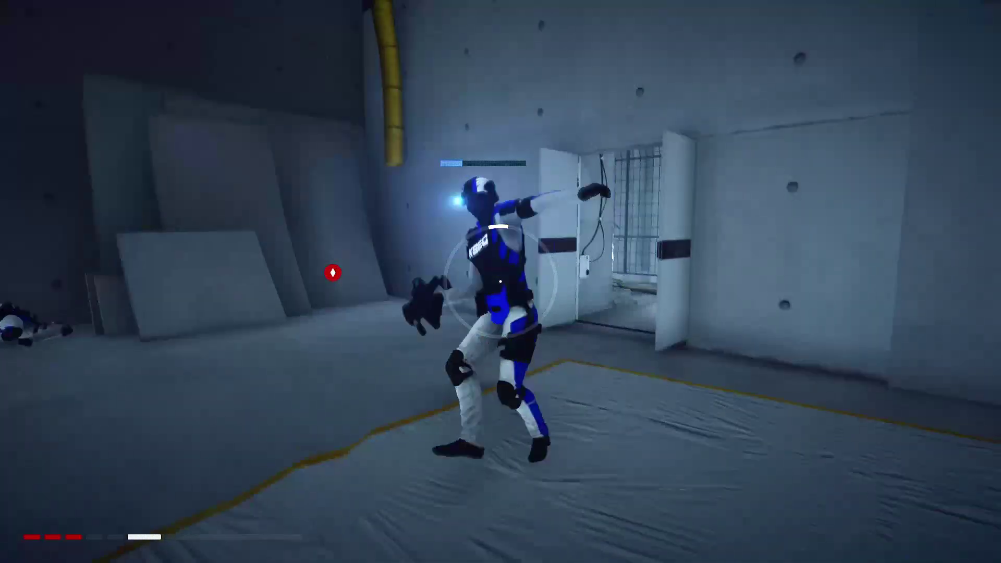
left_click(500, 281)
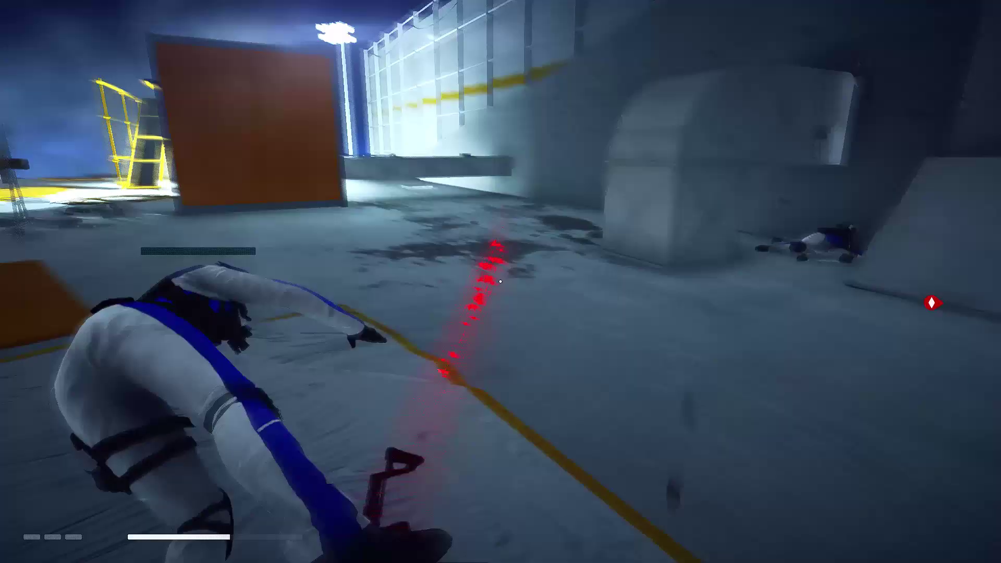
key("w")
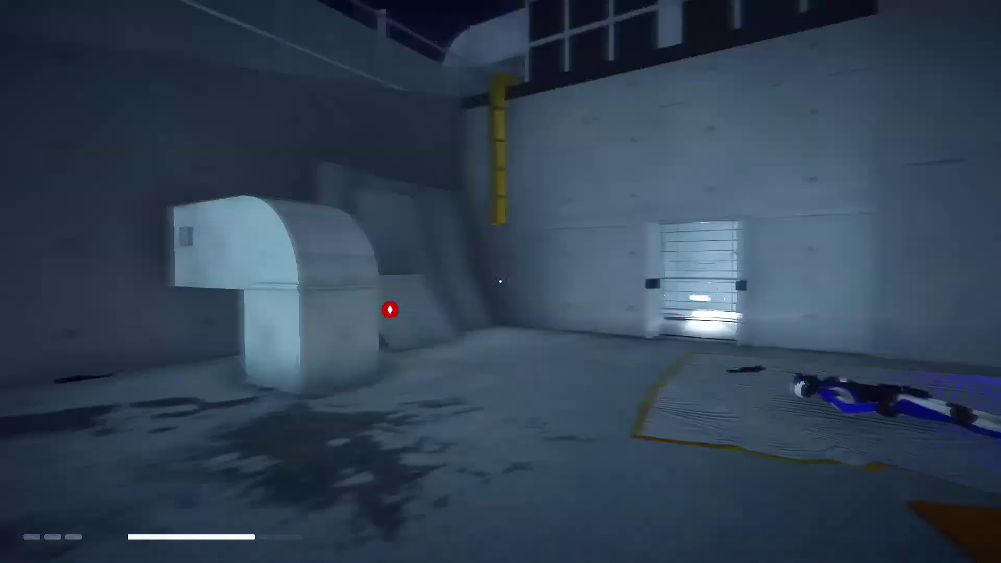
key("w")
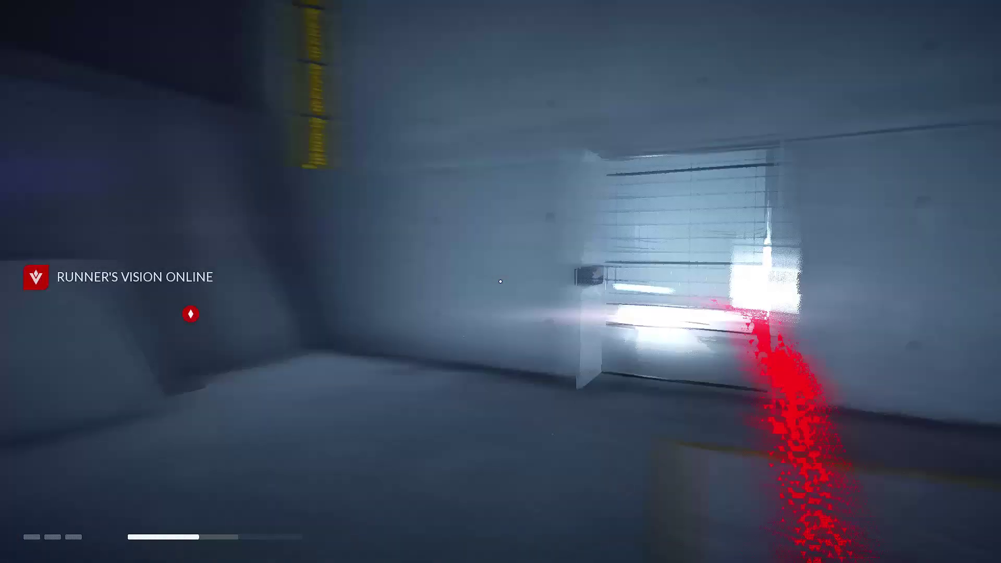
key("w")
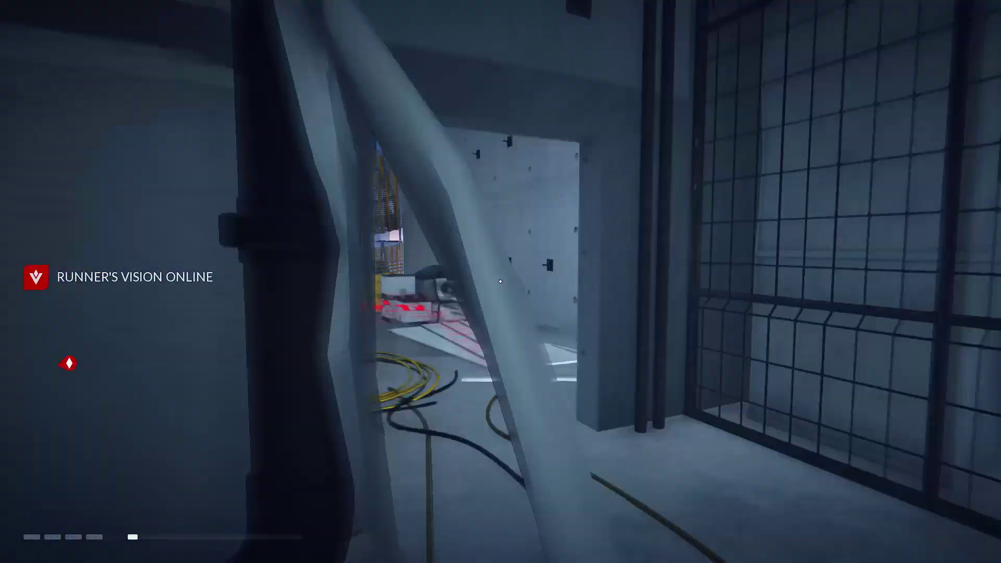
key("w")
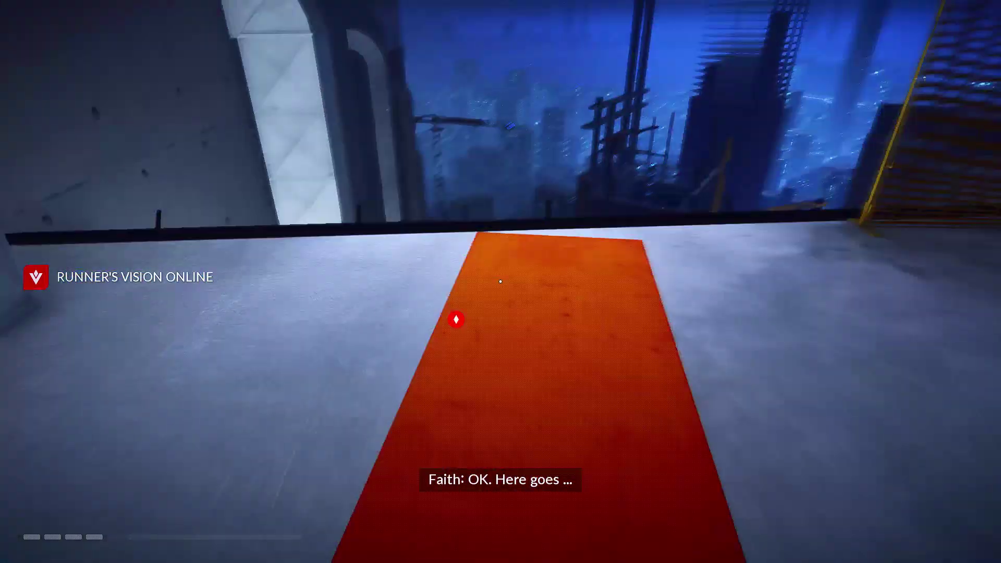
key("w")
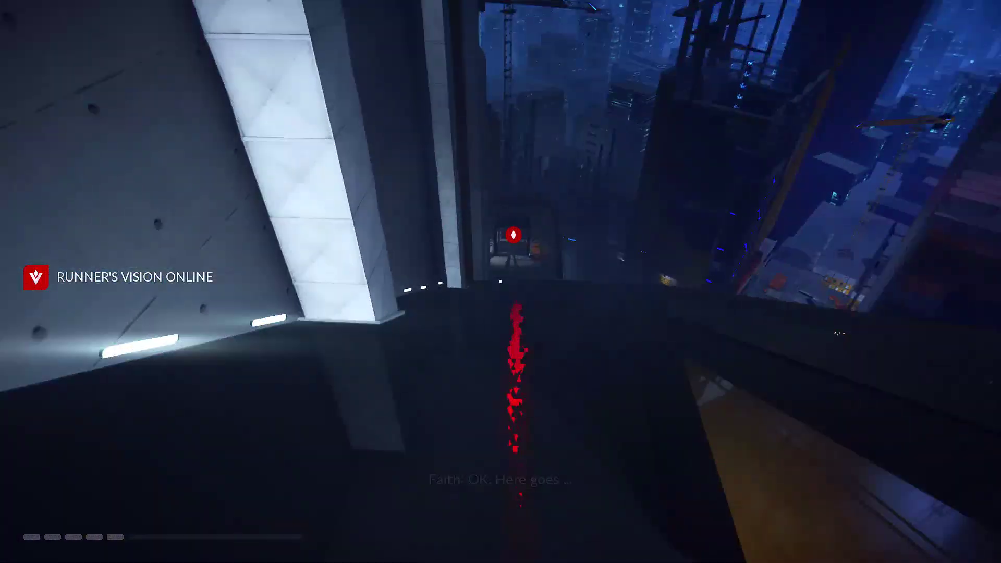
key("w")
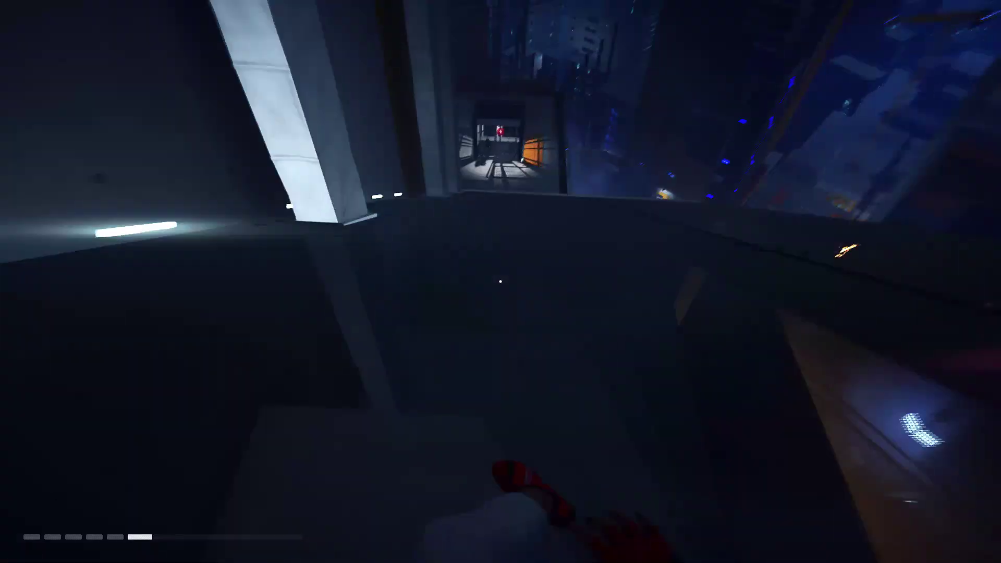
key("w")
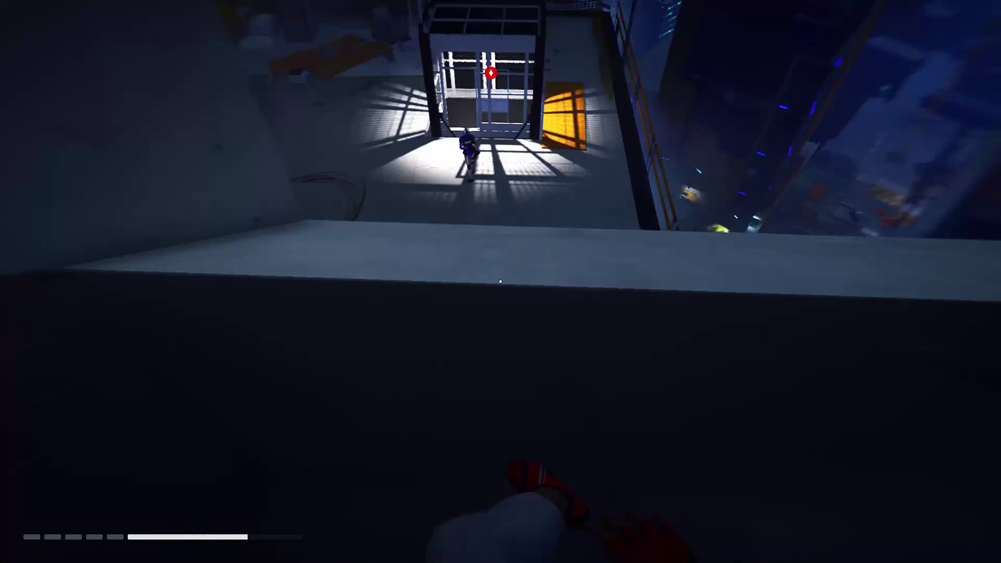
key("w")
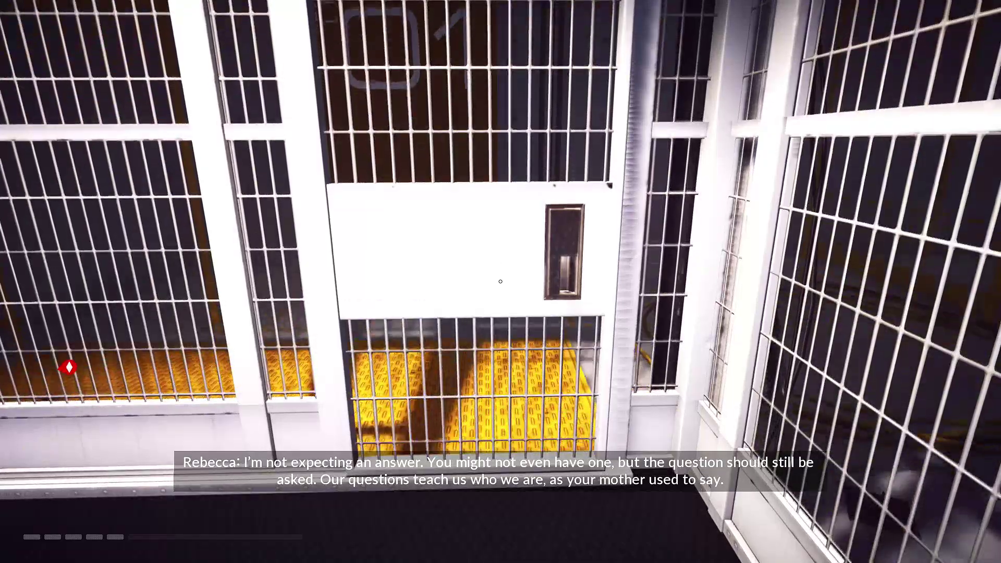
key("w")
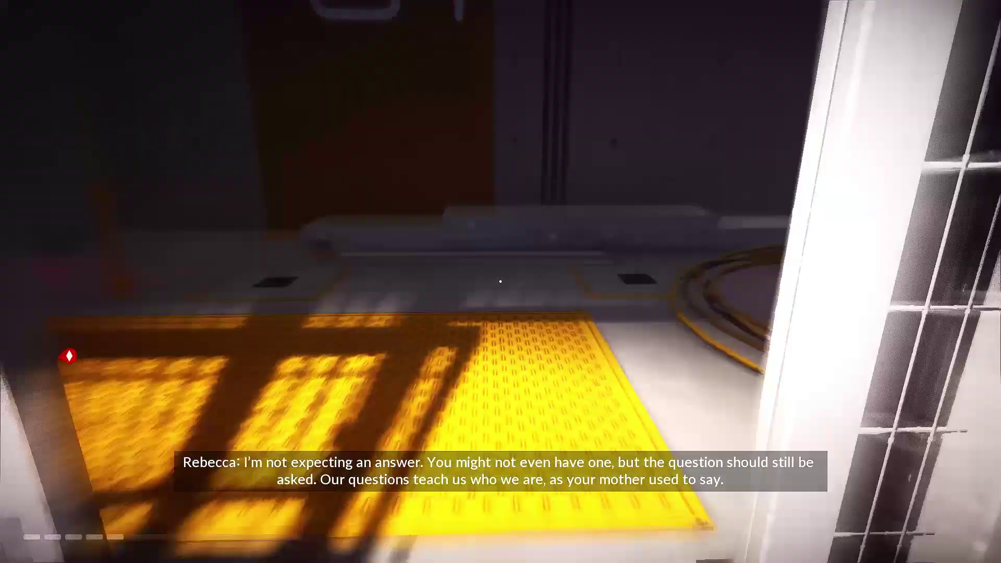
key("w")
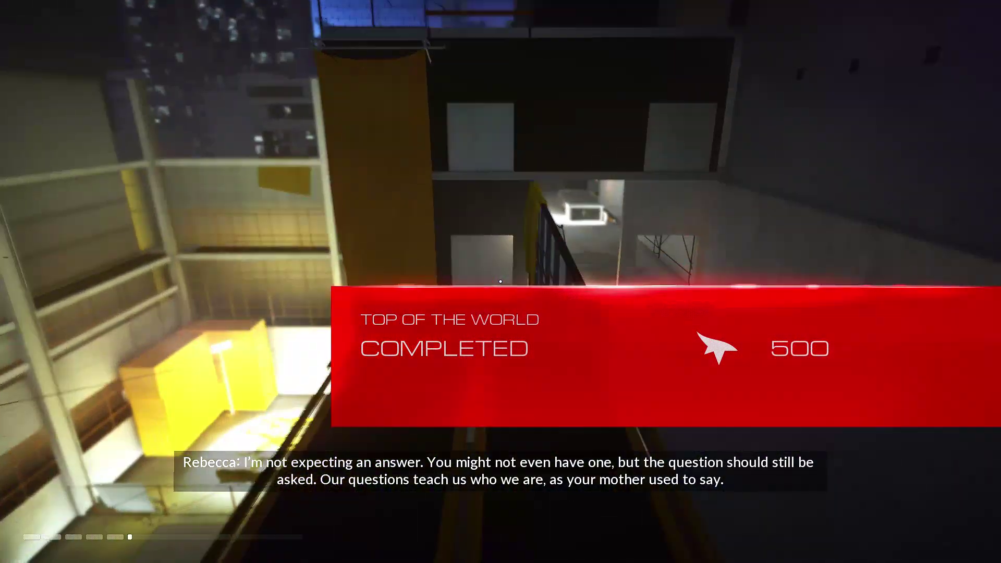
key("w")
key("w")
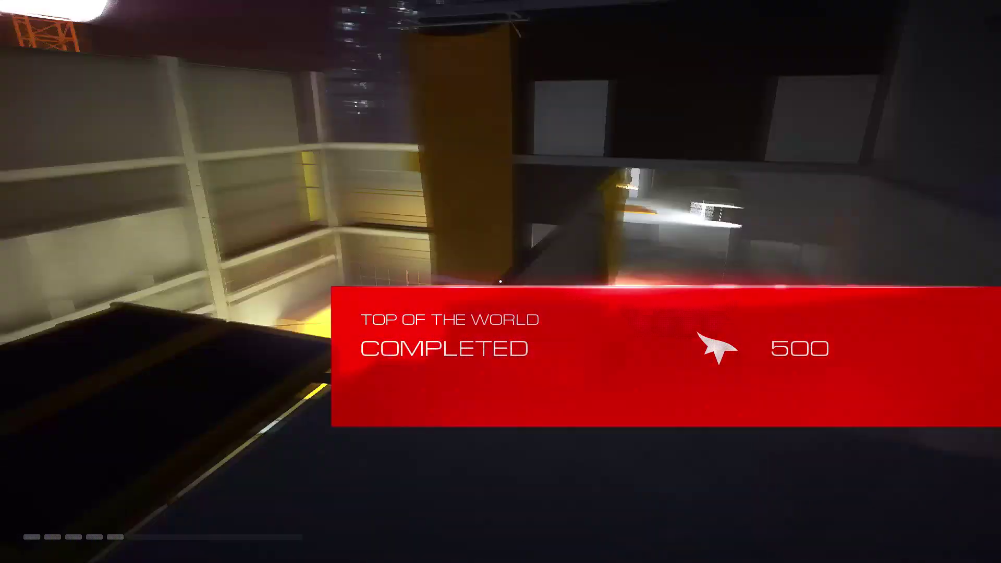